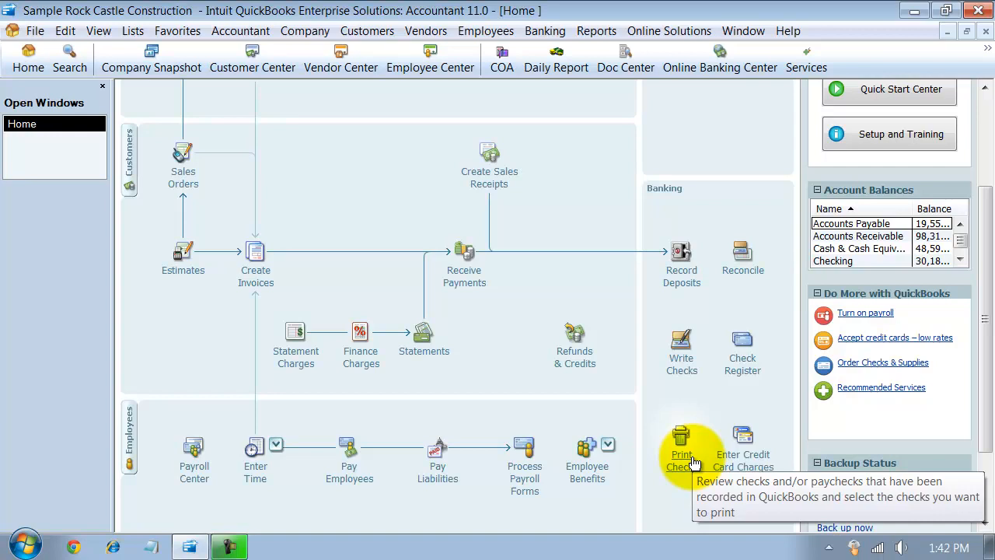
Bring up the File menu's Print Forms list of printable form types.
{"action": "left_click", "coordinate": [35, 30]}
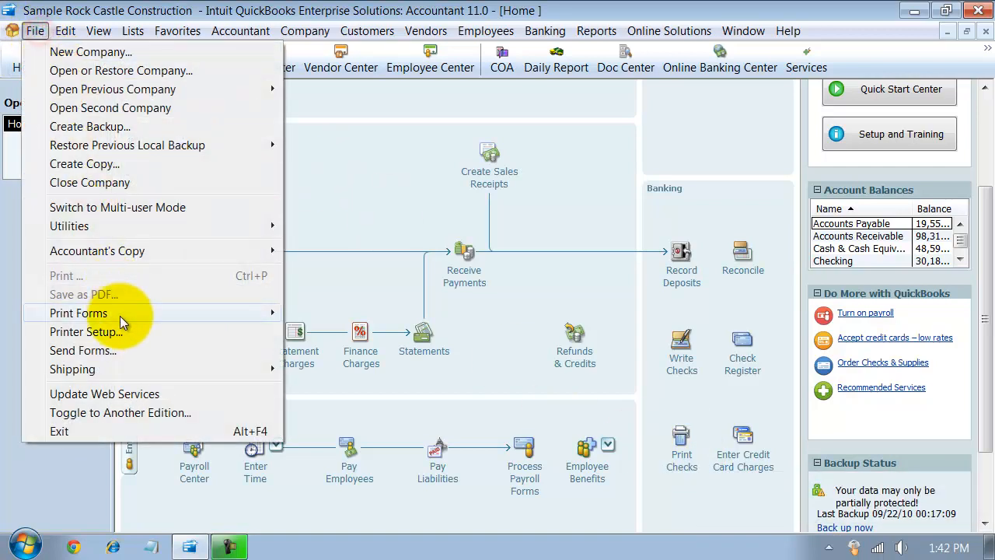
{"action": "mouse_move", "coordinate": [79, 313]}
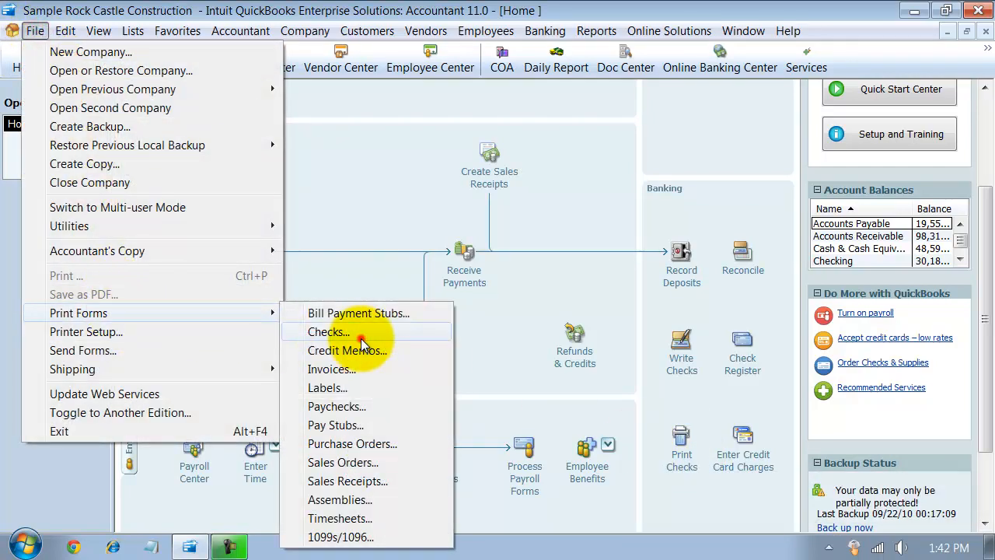
Choose Checks and mark only the Hopkins Construction Rentals $700.00 check to print.
{"action": "left_click", "coordinate": [362, 336]}
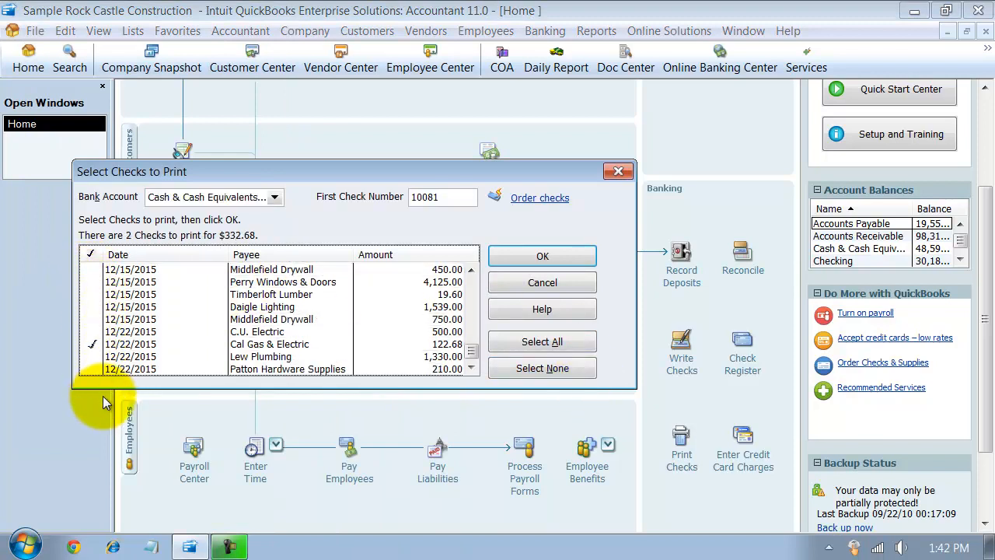
{"action": "scroll", "coordinate": [233, 327], "scroll_direction": "up", "scroll_amount": 3}
{"action": "left_click", "coordinate": [91, 270]}
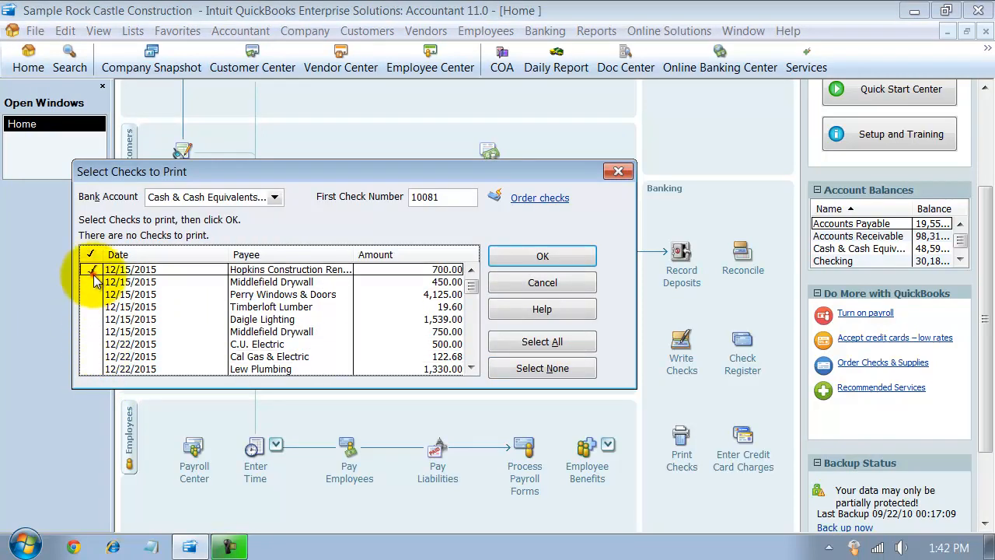
Continue to Print Checks for the voucher check and enable printing the company name and address.
{"action": "left_click", "coordinate": [542, 255]}
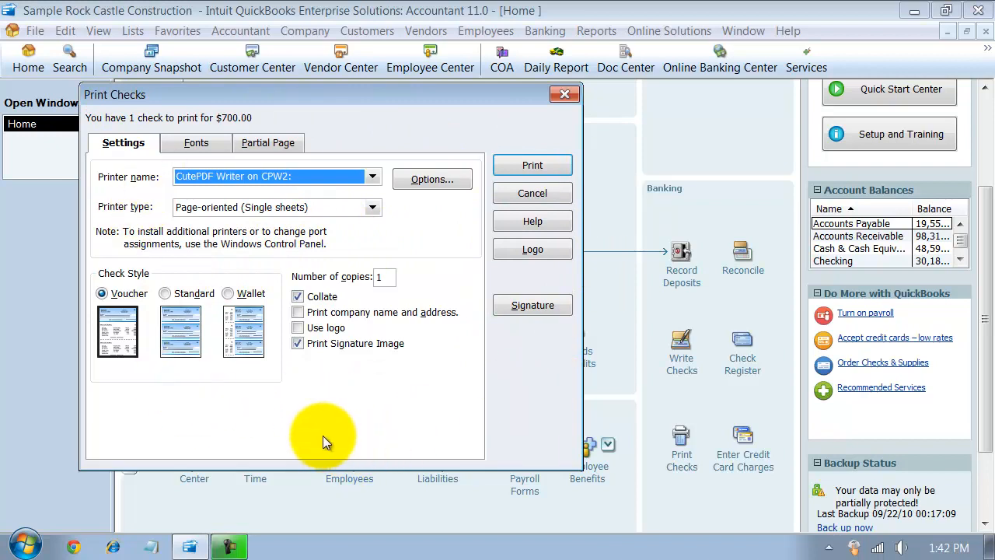
{"action": "left_click", "coordinate": [297, 313]}
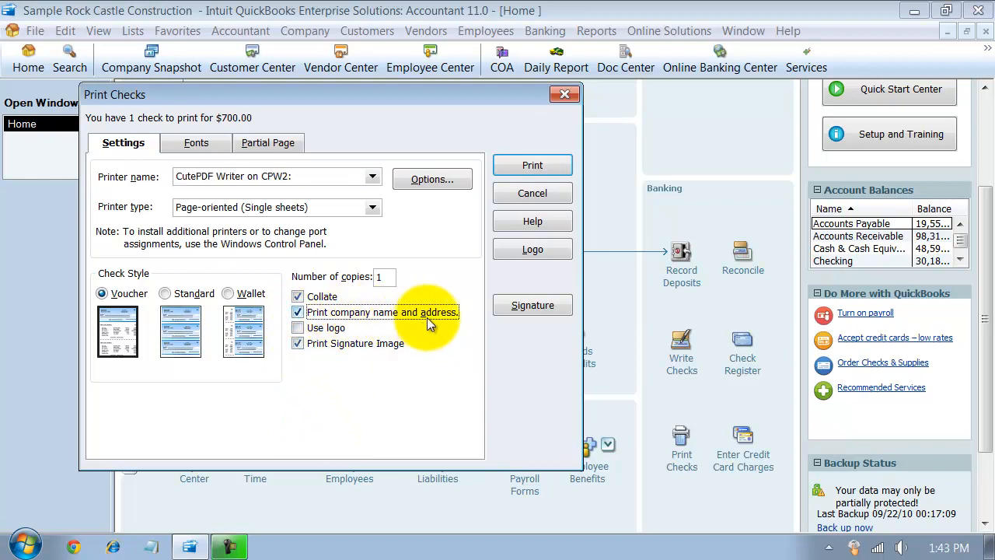
Enable the logo and load qblg from Desktop > Demo Files > Demo Company LLC - Images, accepting the copy warning.
{"action": "left_click", "coordinate": [297, 327]}
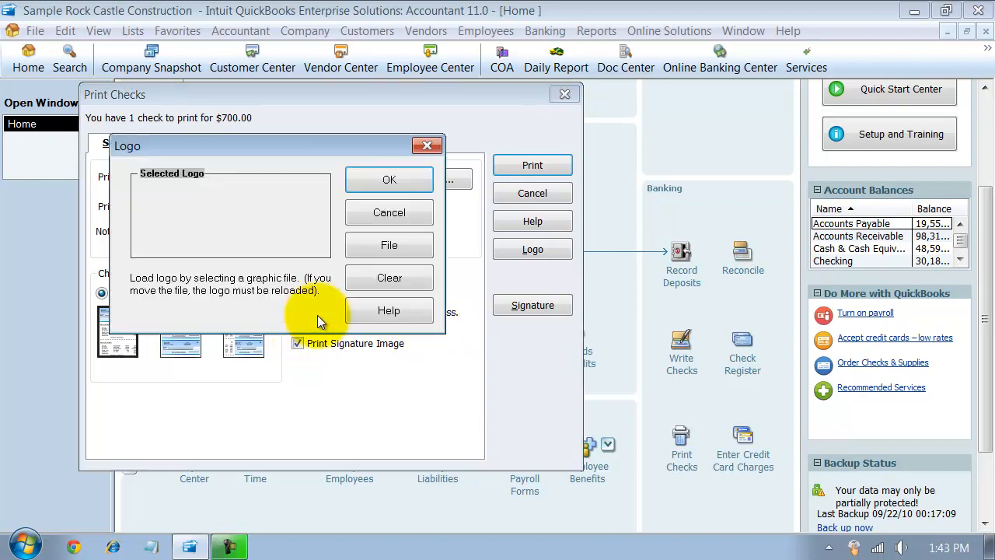
{"action": "left_click", "coordinate": [389, 245]}
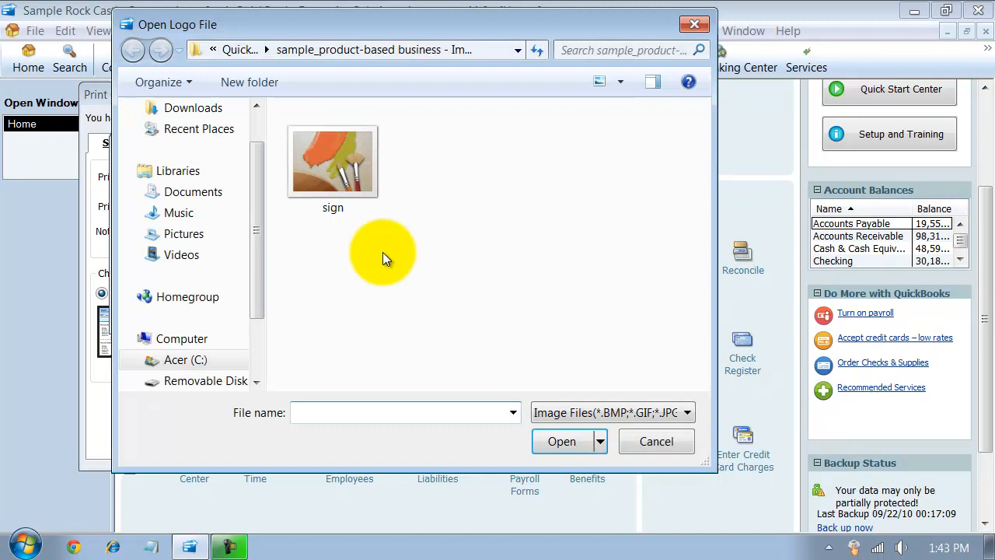
{"action": "left_click_drag", "start_coordinate": [257, 187], "coordinate": [257, 128]}
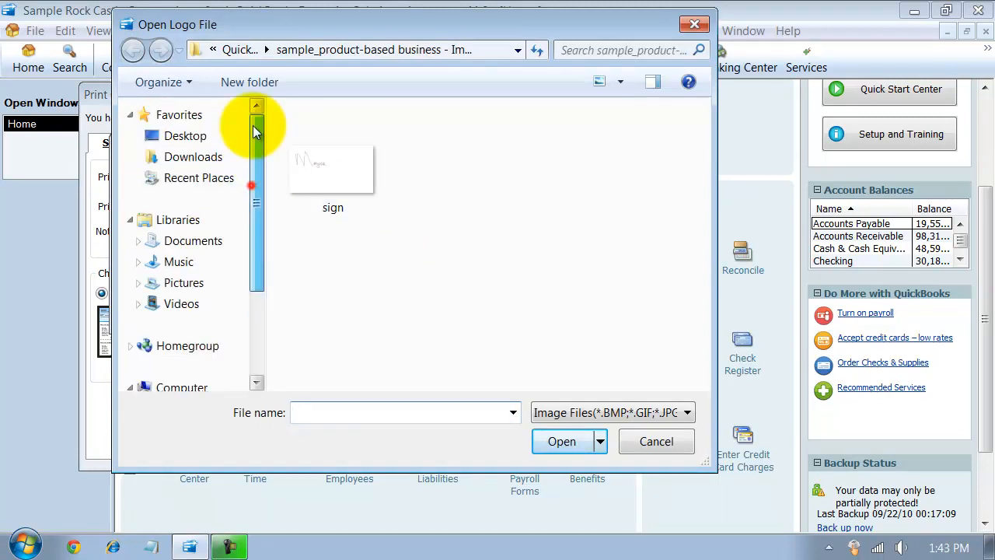
{"action": "left_click", "coordinate": [185, 136]}
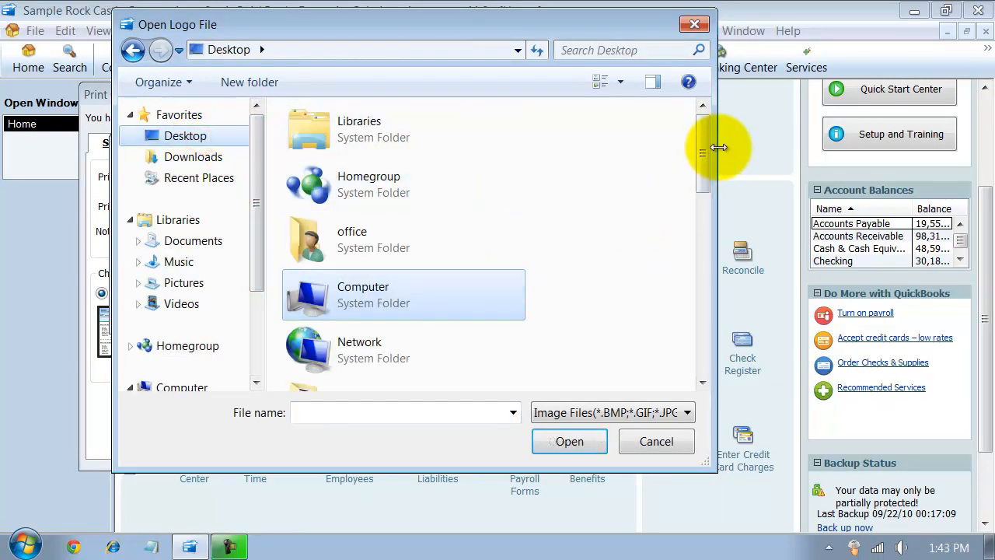
{"action": "left_click_drag", "start_coordinate": [704, 148], "coordinate": [704, 231]}
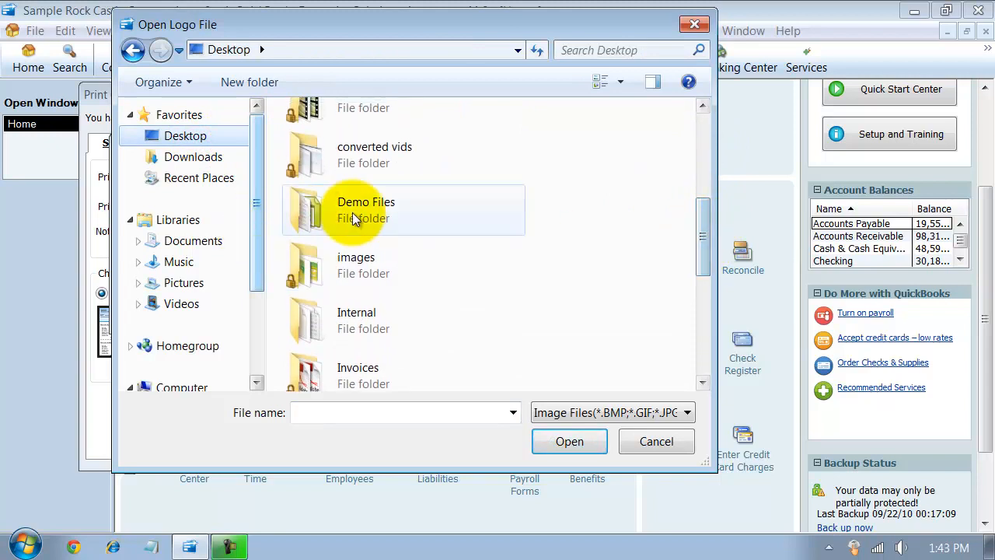
{"action": "double_click", "coordinate": [352, 212]}
{"action": "double_click", "coordinate": [365, 185]}
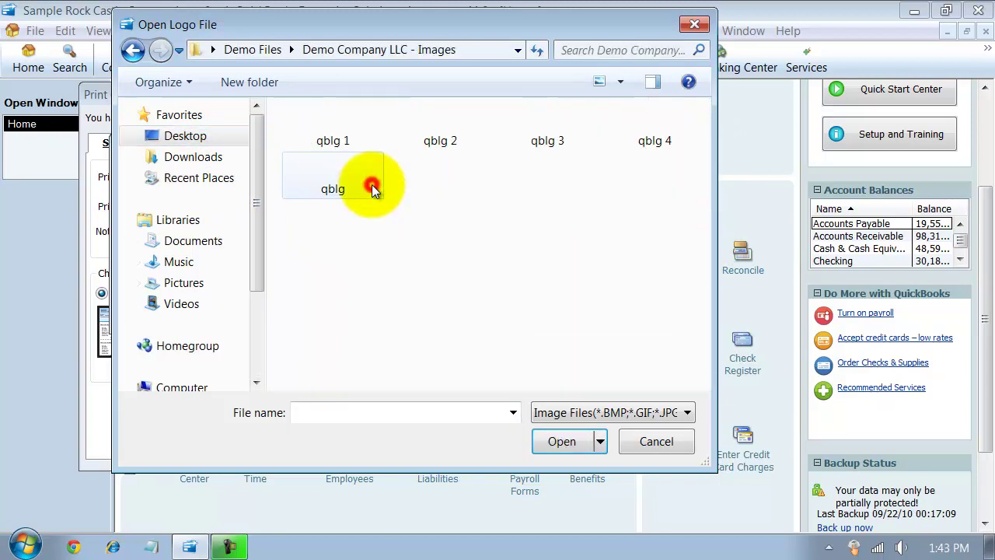
{"action": "double_click", "coordinate": [333, 179]}
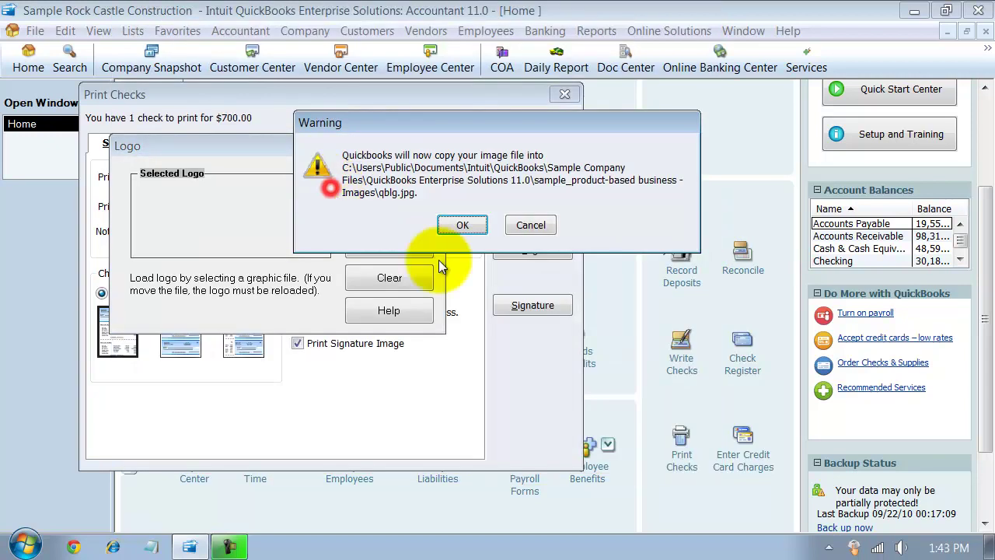
{"action": "left_click", "coordinate": [462, 224]}
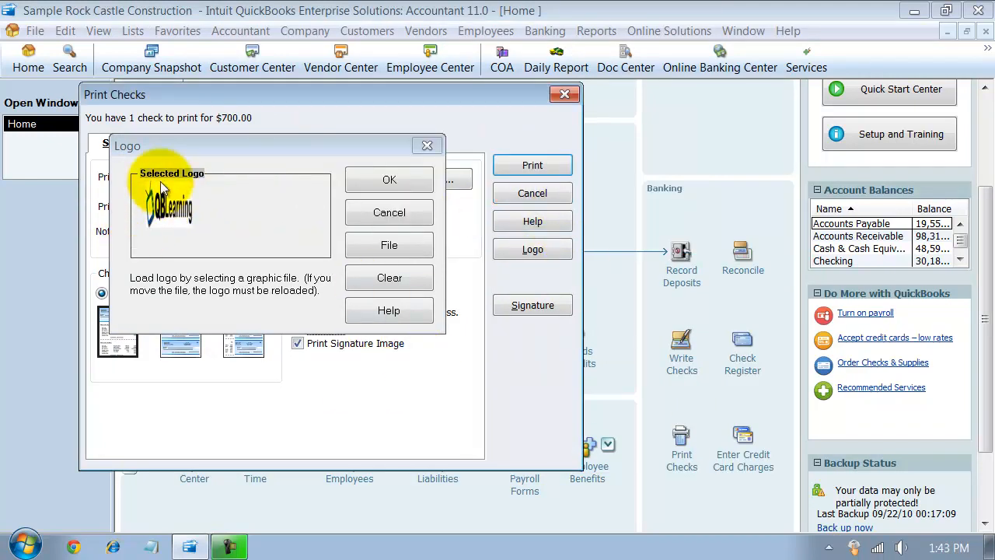
Confirm the logo and print the check to PDF as Intuit, replacing the existing file.
{"action": "left_click", "coordinate": [389, 179]}
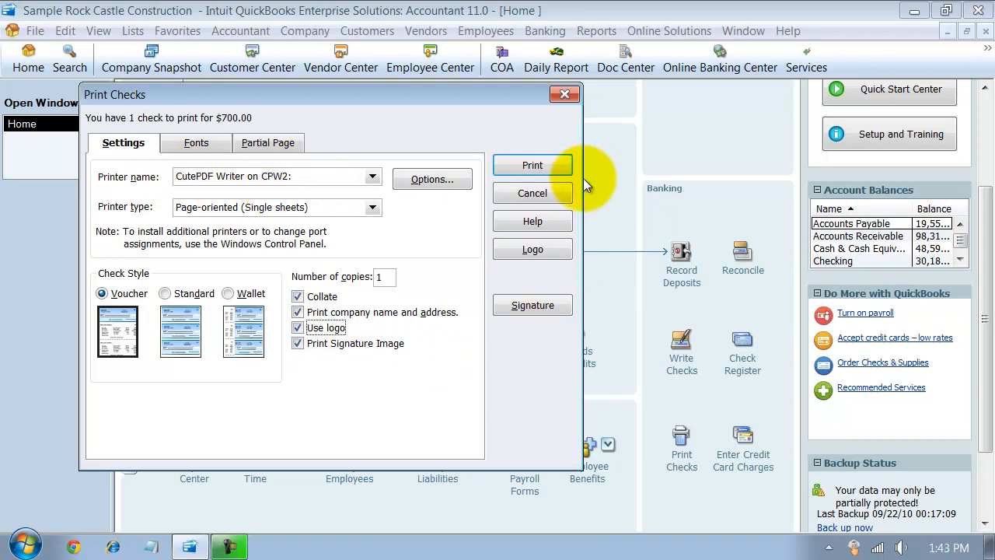
{"action": "left_click", "coordinate": [550, 165]}
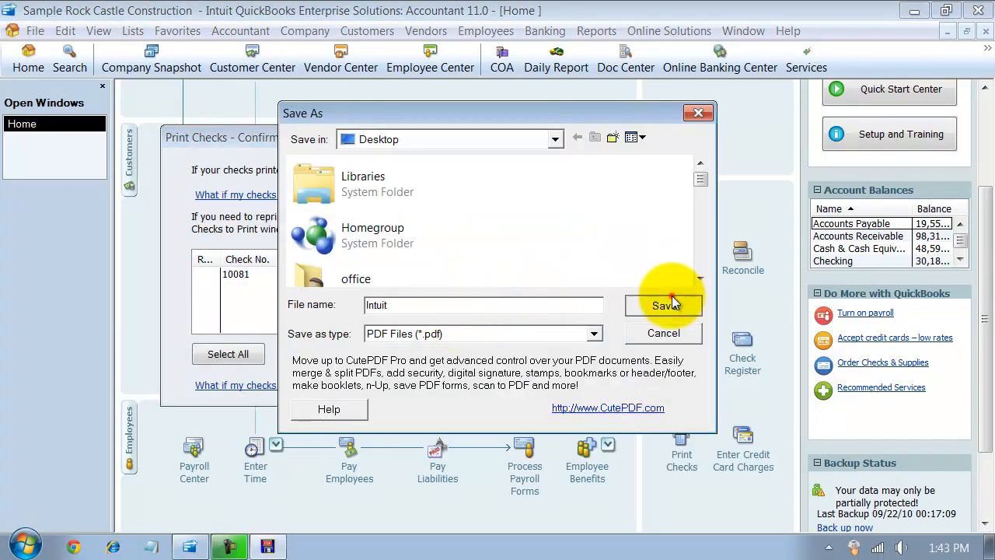
{"action": "left_click", "coordinate": [663, 305]}
{"action": "left_click", "coordinate": [629, 284]}
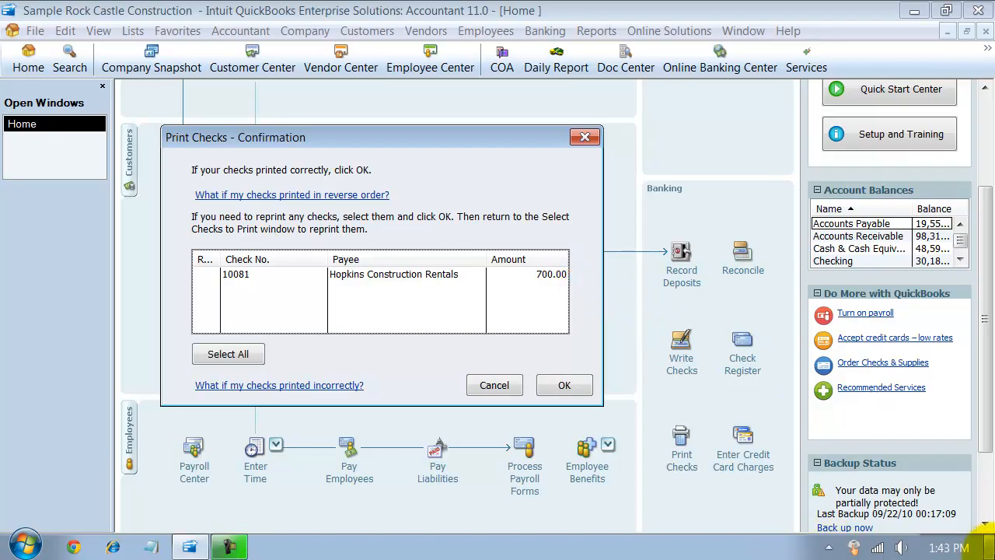
Show the desktop and view Intuit.pdf with the logo, address and signature.
{"action": "left_click", "coordinate": [989, 549]}
{"action": "double_click", "coordinate": [342, 436]}
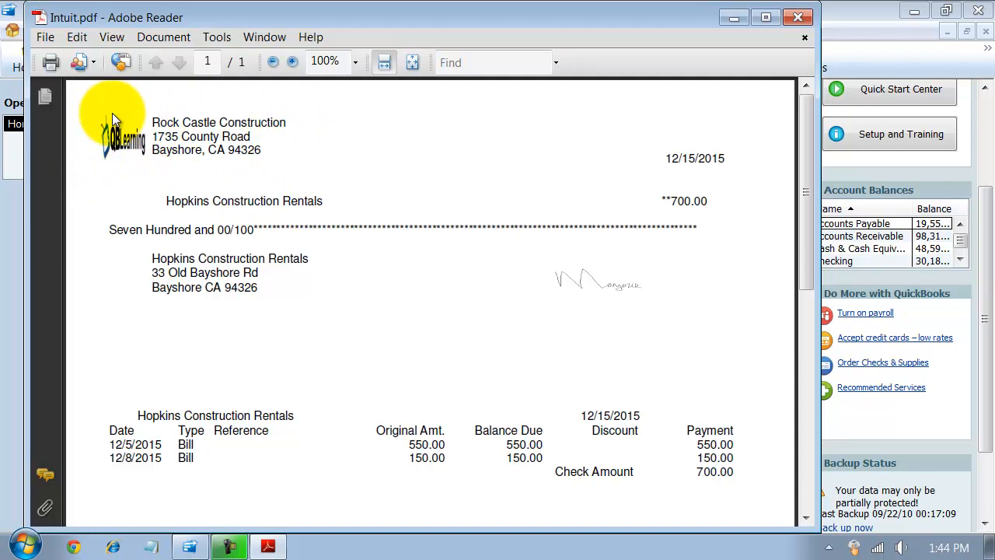
Close Adobe Reader to return to QuickBooks' check 10081 print confirmation.
{"action": "left_click", "coordinate": [798, 17]}
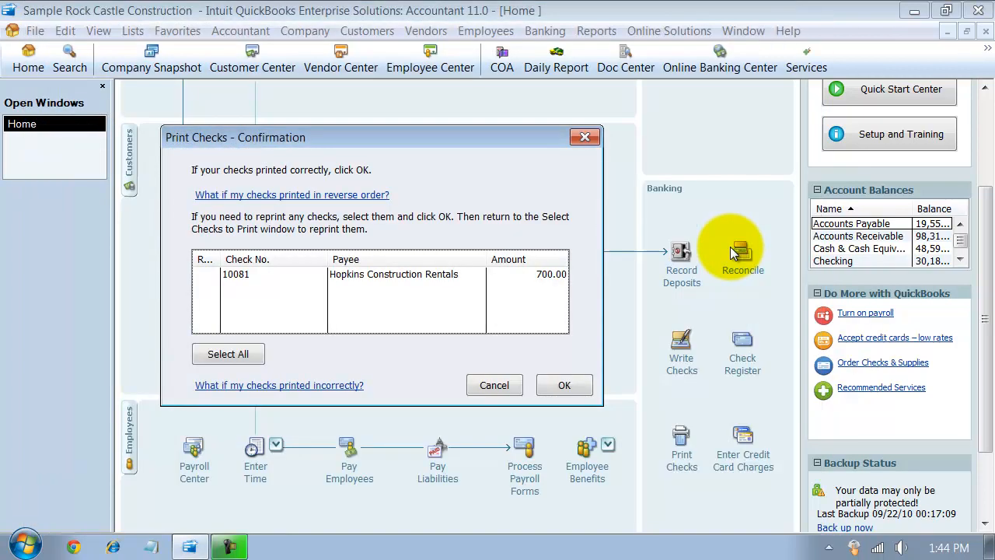